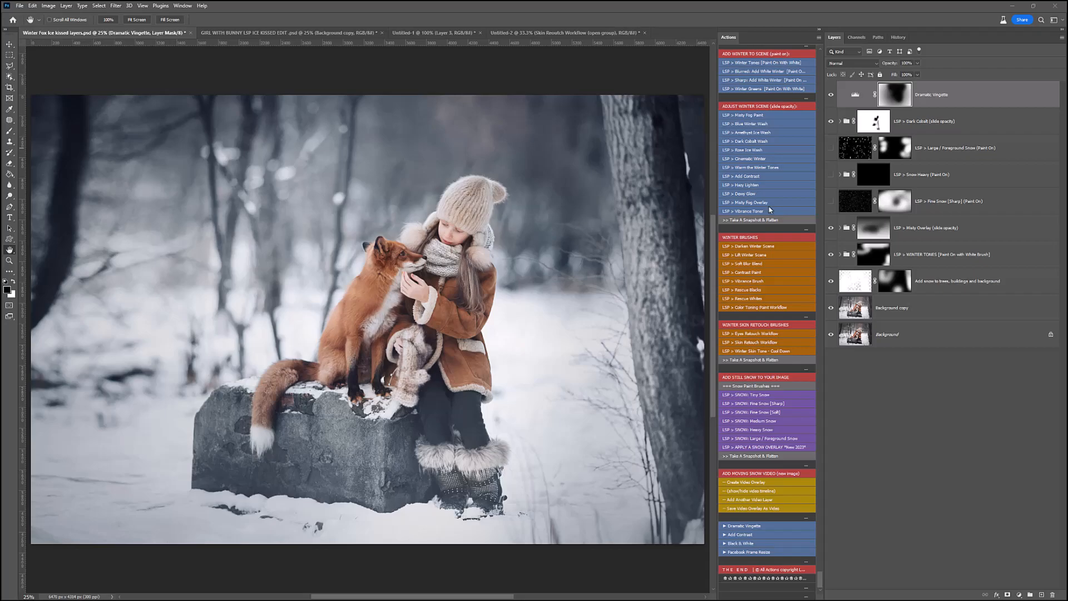
Review the available winter actions and compare the fox image with its effect layers toggled off and on.
{"action": "scroll", "coordinate": [770, 210], "scroll_direction": "up", "scroll_amount": 4}
{"action": "scroll", "coordinate": [770, 210], "scroll_direction": "down", "scroll_amount": 1}
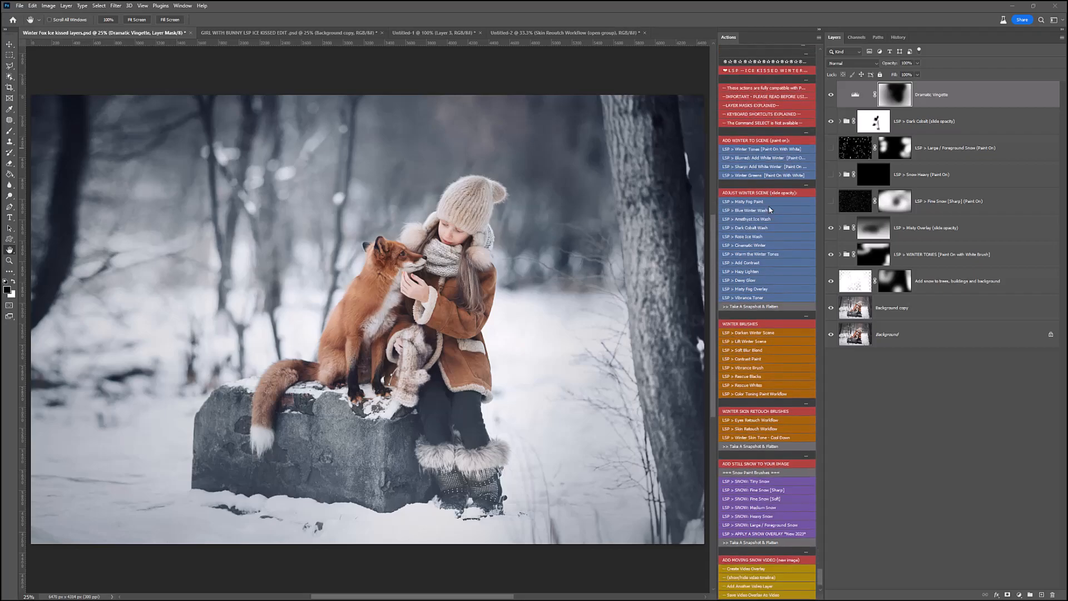
{"action": "left_click_drag", "start_coordinate": [830, 228], "coordinate": [834, 157]}
{"action": "mouse_move", "coordinate": [833, 119]}
{"action": "left_mouse_down"}
{"action": "mouse_move", "coordinate": [829, 92]}
{"action": "mouse_move", "coordinate": [831, 121]}
{"action": "left_mouse_up"}
{"action": "left_click_drag", "start_coordinate": [831, 227], "coordinate": [831, 307]}
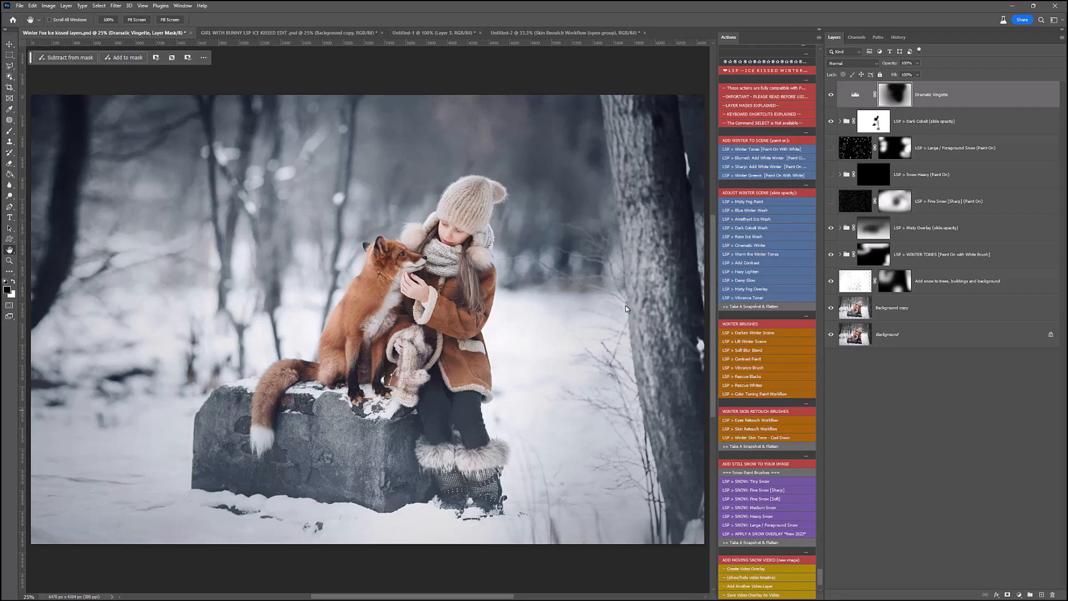
{"action": "scroll", "coordinate": [768, 412], "scroll_direction": "down", "scroll_amount": 2}
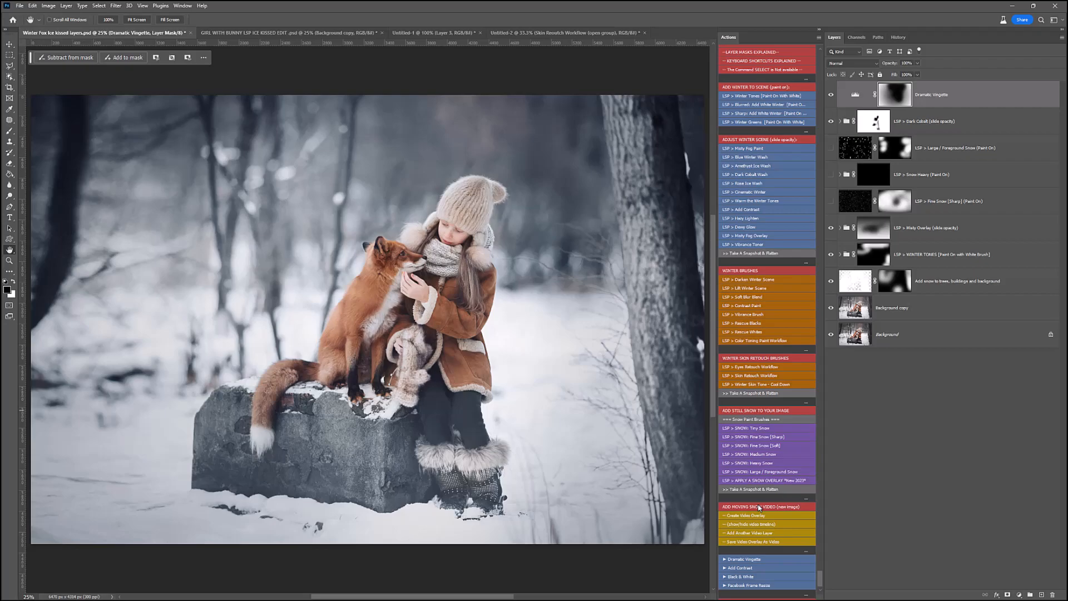
Show the Large / Foreground Snow layer, keep Snow Heavy and Fine Snow [Sharp] hidden, and hide the Misty Overlay group.
{"action": "left_click", "coordinate": [878, 183]}
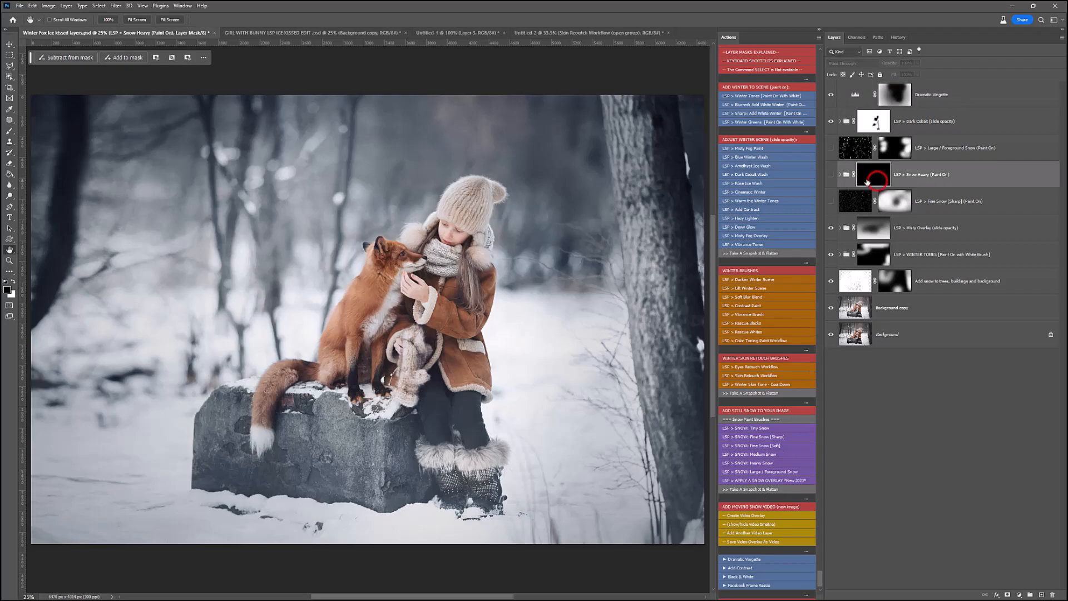
{"action": "left_click", "coordinate": [830, 174]}
{"action": "left_click", "coordinate": [831, 201]}
{"action": "left_click", "coordinate": [831, 148]}
{"action": "left_click", "coordinate": [831, 174]}
{"action": "left_click_drag", "start_coordinate": [830, 176], "coordinate": [831, 228]}
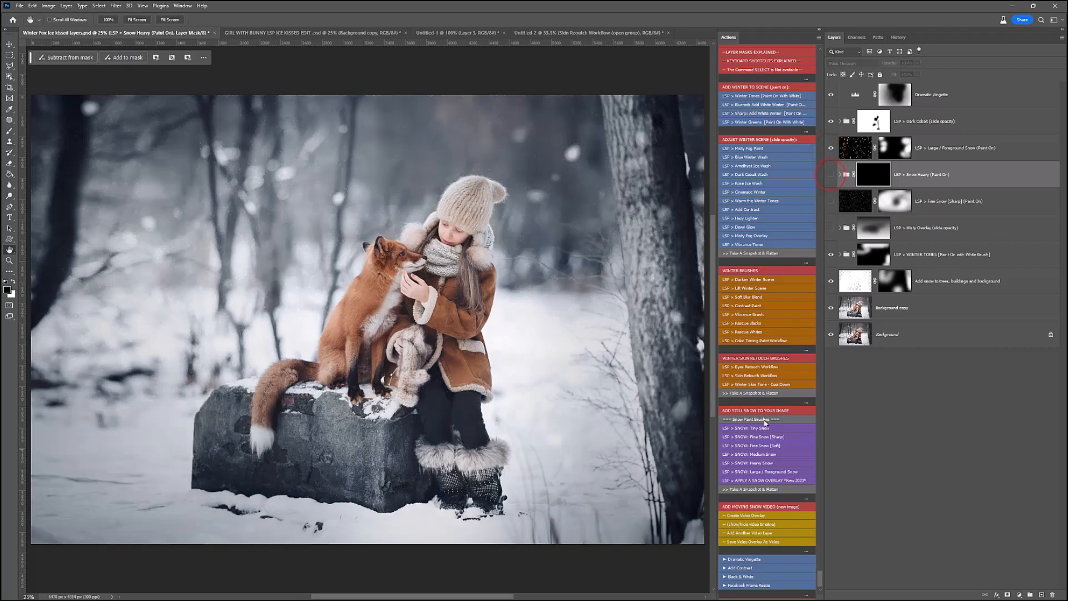
Add a Snow Medium layer with its action and paint its mask white across the background trees and the fox.
{"action": "left_click", "coordinate": [752, 454]}
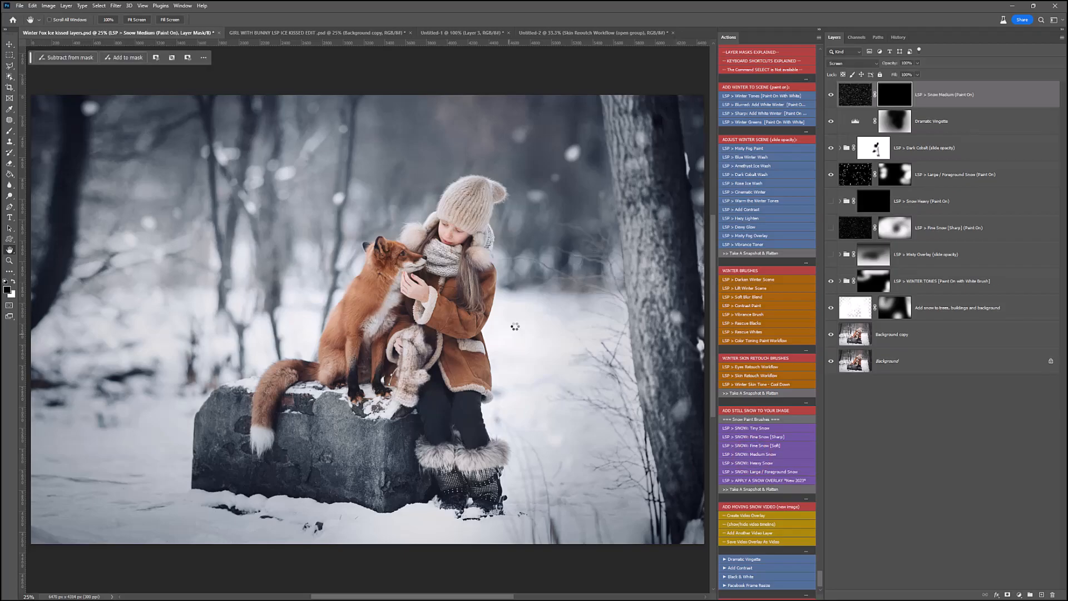
{"action": "right_click", "coordinate": [515, 327]}
{"action": "left_click_drag", "start_coordinate": [611, 350], "coordinate": [590, 366]}
{"action": "left_click", "coordinate": [893, 97]}
{"action": "key", "text": "x"}
{"action": "mouse_move", "coordinate": [468, 137]}
{"action": "left_mouse_down"}
{"action": "mouse_move", "coordinate": [305, 145]}
{"action": "mouse_move", "coordinate": [261, 212]}
{"action": "mouse_move", "coordinate": [379, 200]}
{"action": "mouse_move", "coordinate": [343, 302]}
{"action": "left_mouse_up"}
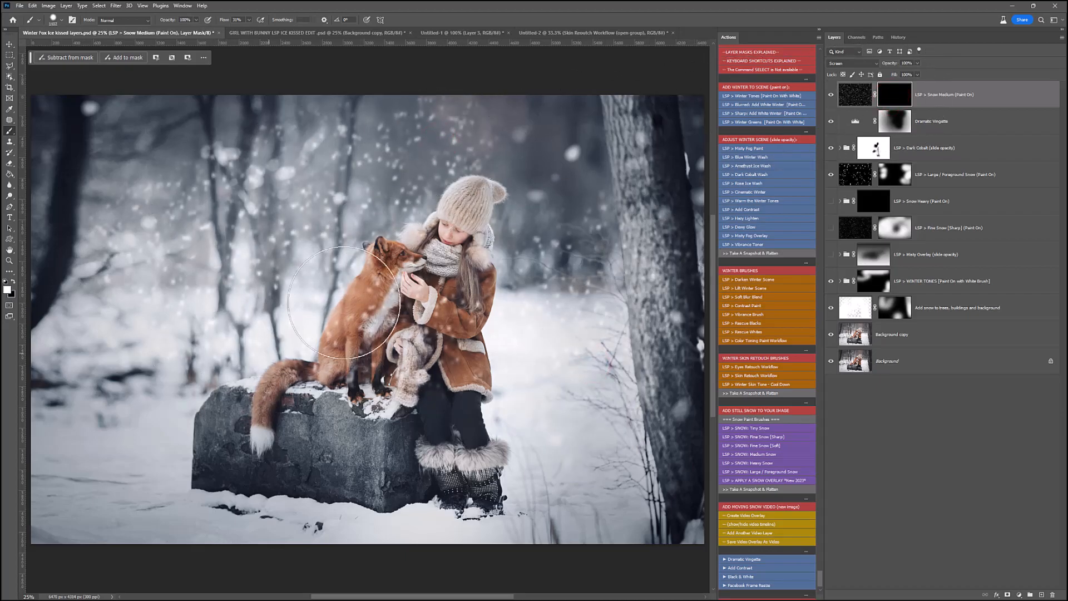
Hide the visible snow layers, group Snow Medium with the other snow paint layers in the stack, and delete all four of them.
{"action": "left_click", "coordinate": [831, 95]}
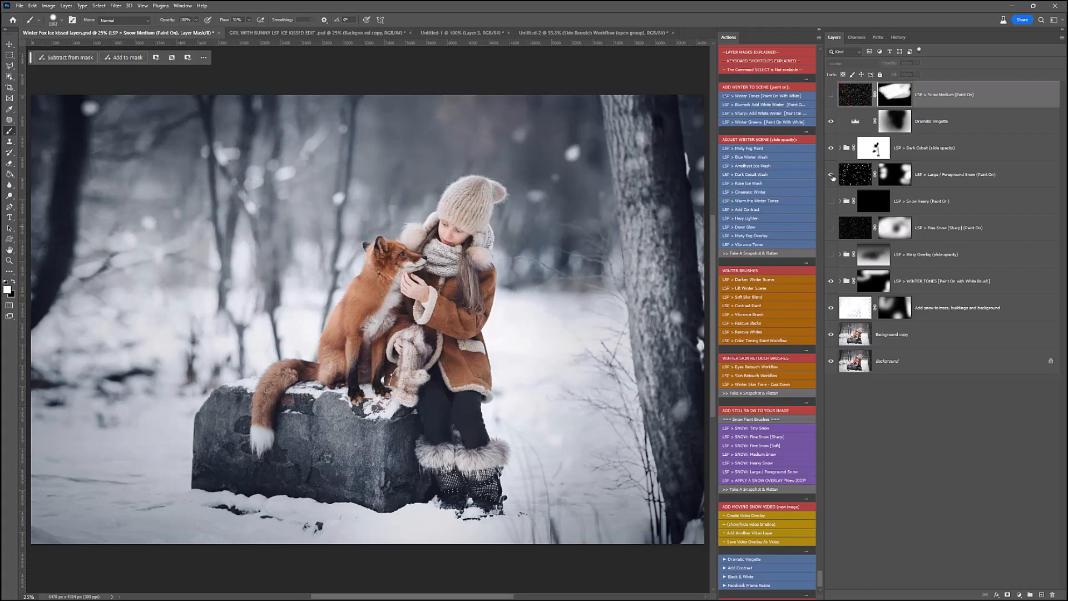
{"action": "left_click", "coordinate": [832, 175]}
{"action": "left_click_drag", "start_coordinate": [946, 96], "coordinate": [935, 165]}
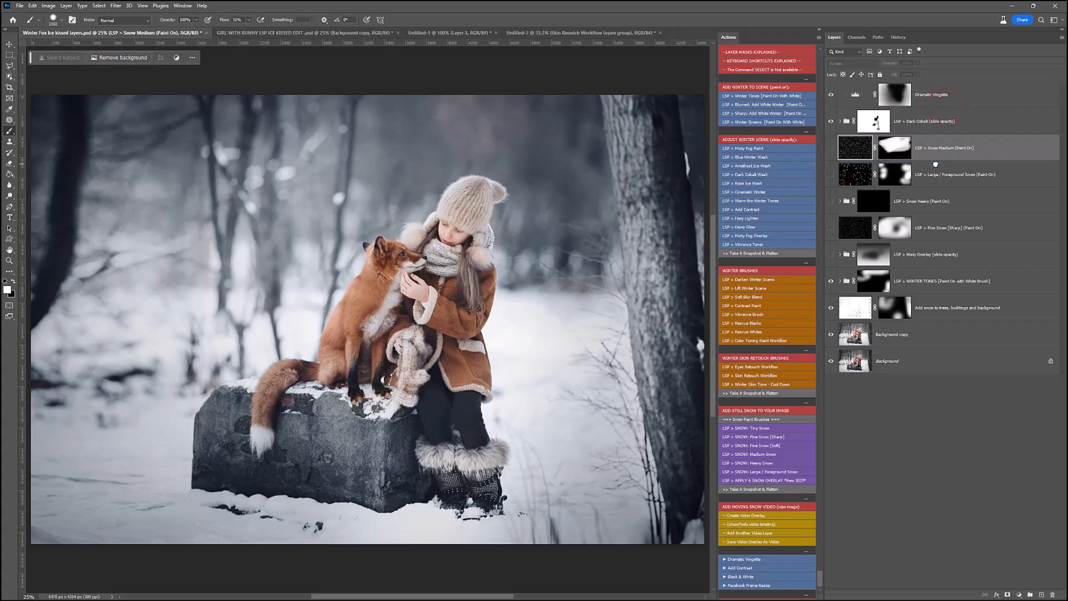
{"action": "left_click", "coordinate": [936, 227], "text": "shift"}
{"action": "left_click_drag", "start_coordinate": [936, 227], "coordinate": [1049, 593]}
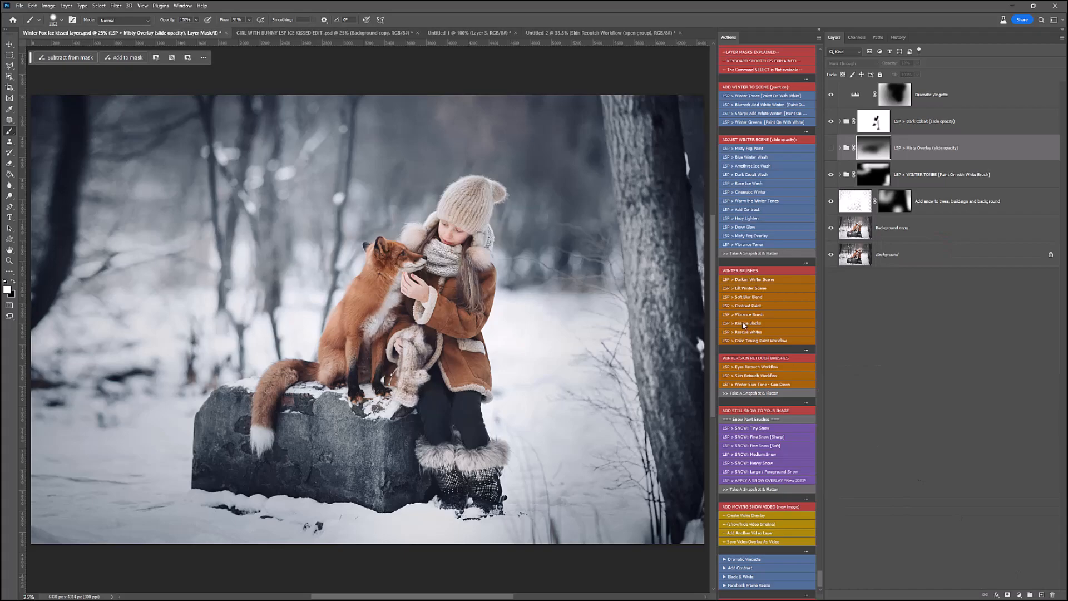
Try to place LSP - Still Snow Image Overlays Ice Kissed.zip through the APPLY A SNOW OVERLAY action.
{"action": "scroll", "coordinate": [783, 372], "scroll_direction": "down", "scroll_amount": 1}
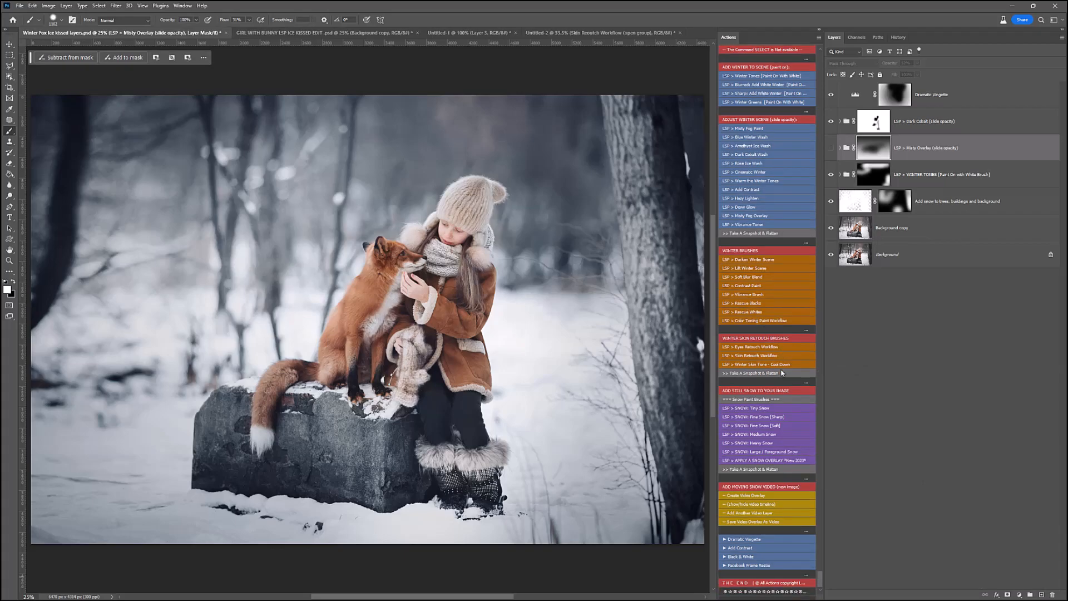
{"action": "scroll", "coordinate": [782, 373], "scroll_direction": "down", "scroll_amount": 1}
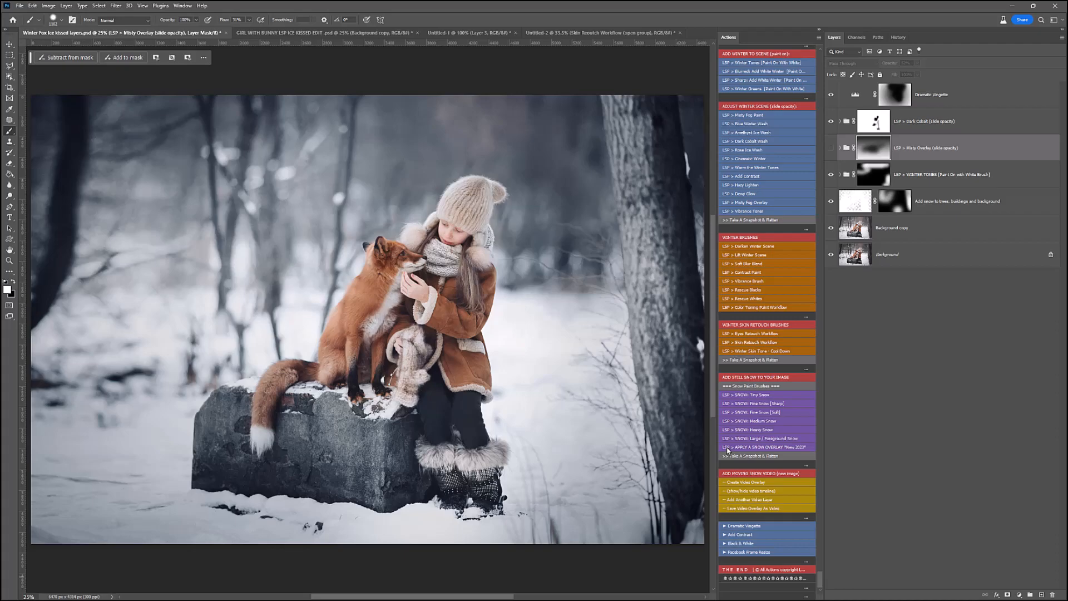
{"action": "left_click", "coordinate": [754, 448]}
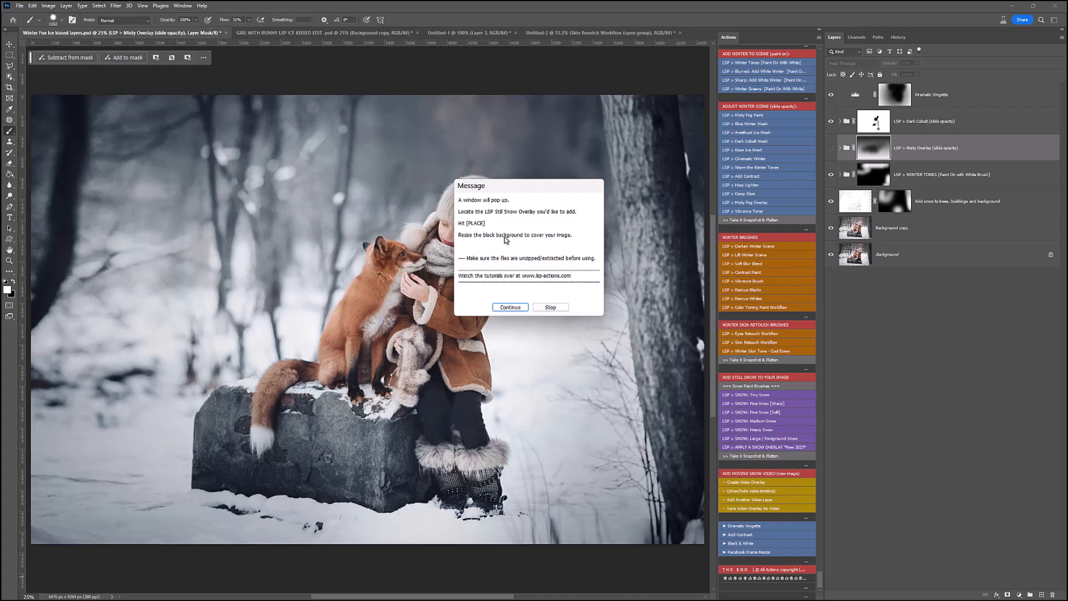
{"action": "left_click", "coordinate": [509, 309]}
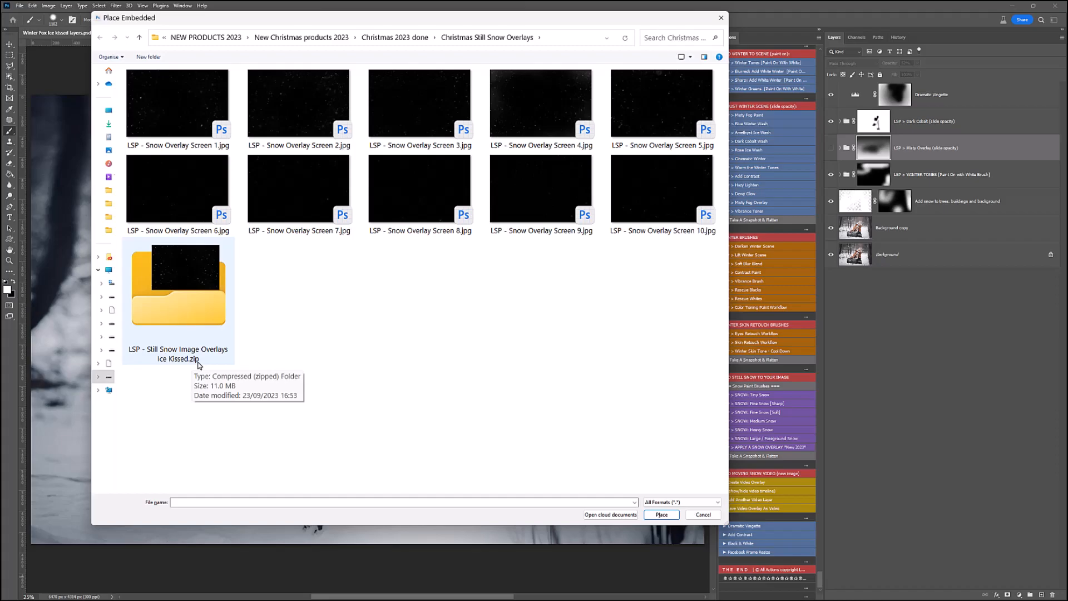
{"action": "double_click", "coordinate": [190, 295]}
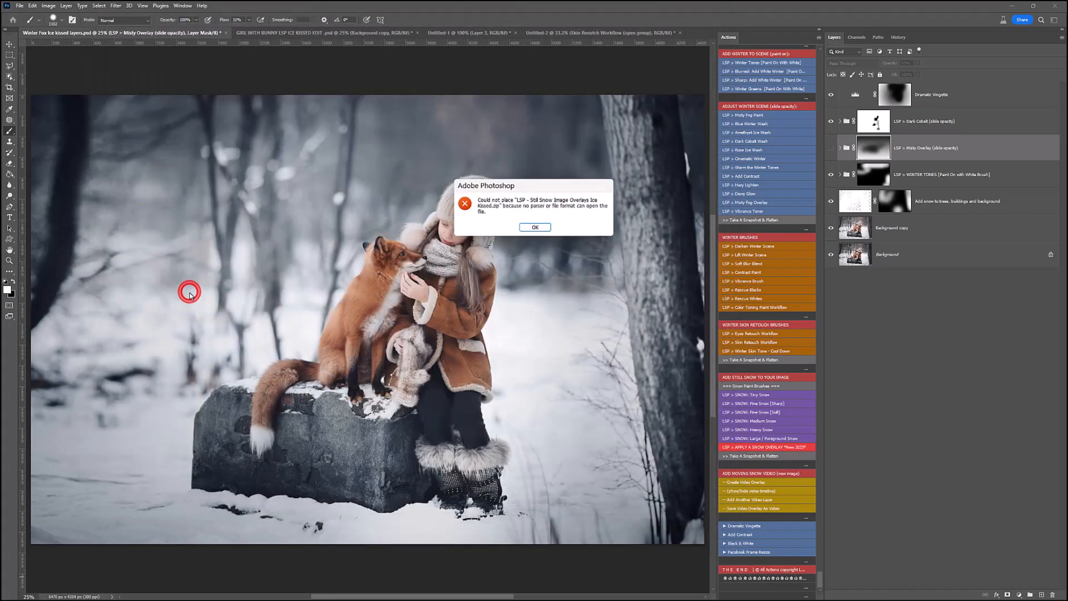
{"action": "left_click", "coordinate": [528, 228]}
Run the APPLY A SNOW OVERLAY action and place LSP - Snow Overlay Screen 9.jpg over the whole image.
{"action": "left_click", "coordinate": [761, 447]}
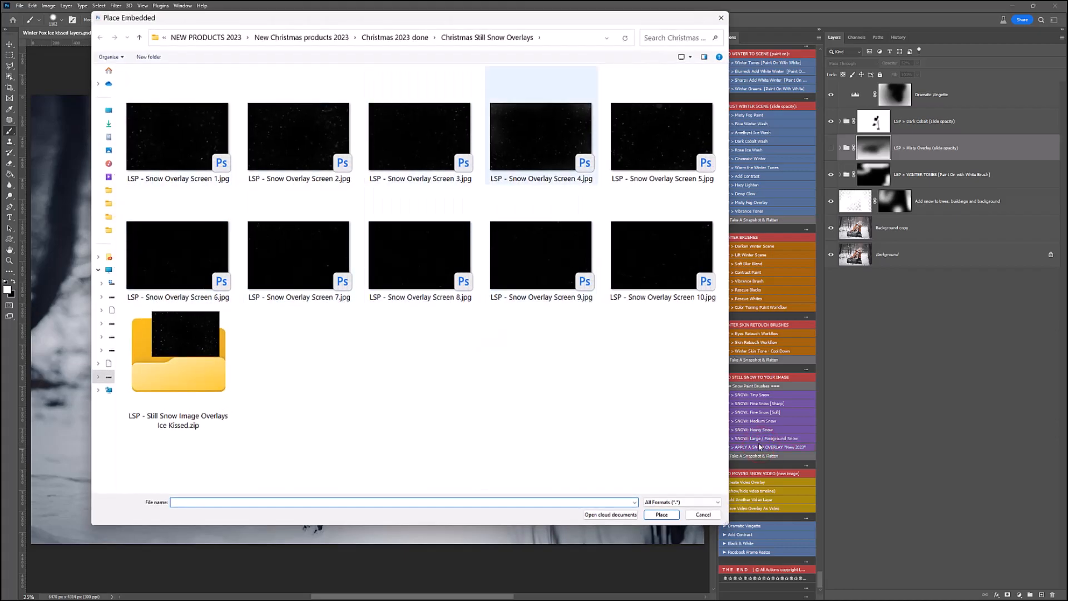
{"action": "double_click", "coordinate": [527, 260]}
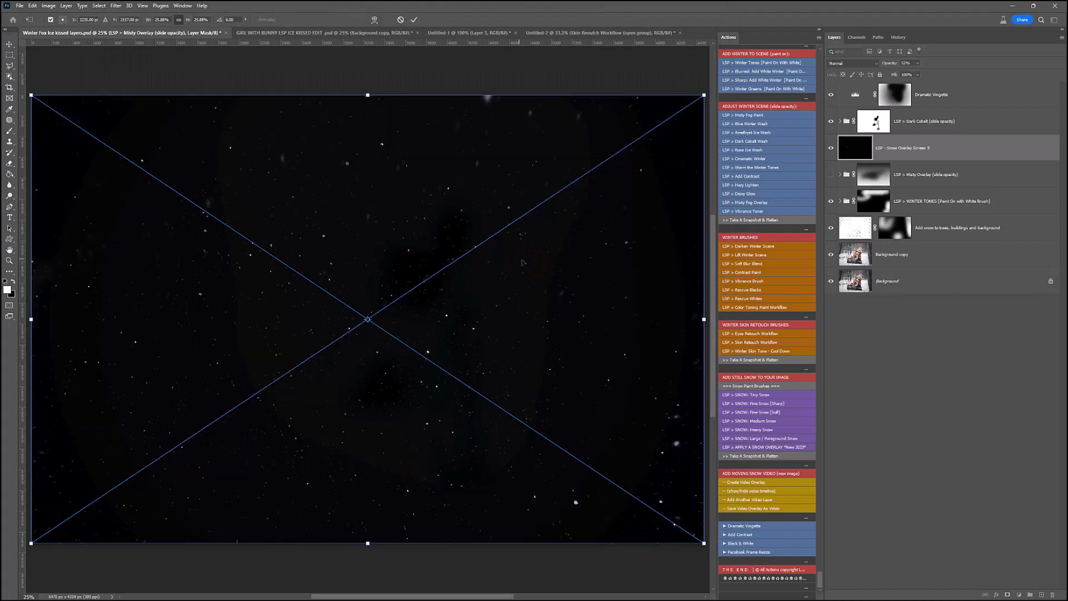
{"action": "key", "text": "Return"}
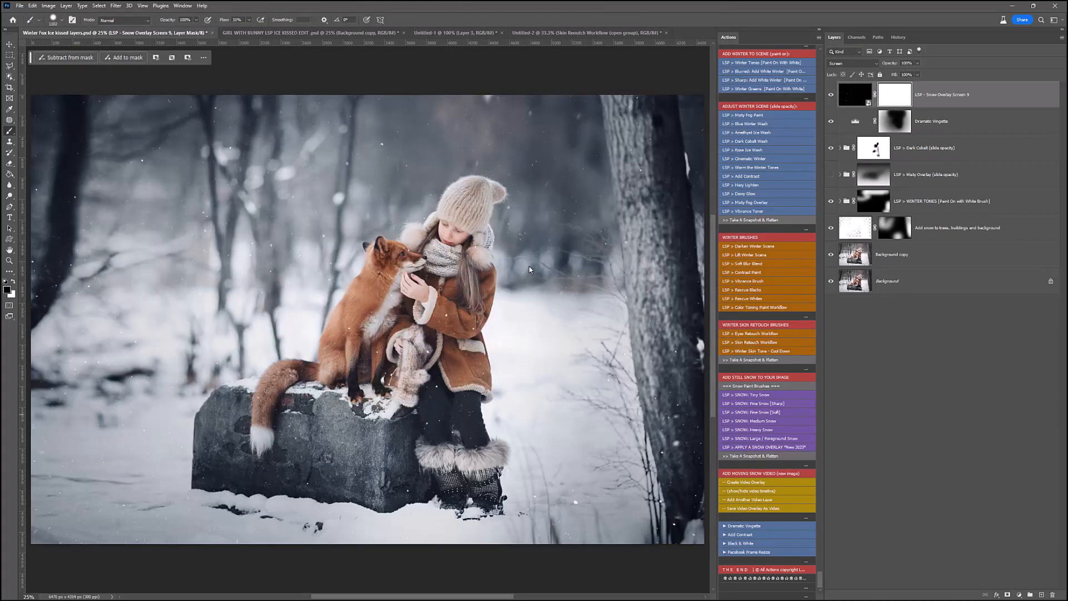
Apply a second snow overlay, LSP - Snow Overlay Screen 3.jpg, and enlarge it to cover the whole image.
{"action": "left_click", "coordinate": [758, 449]}
{"action": "left_click", "coordinate": [507, 306]}
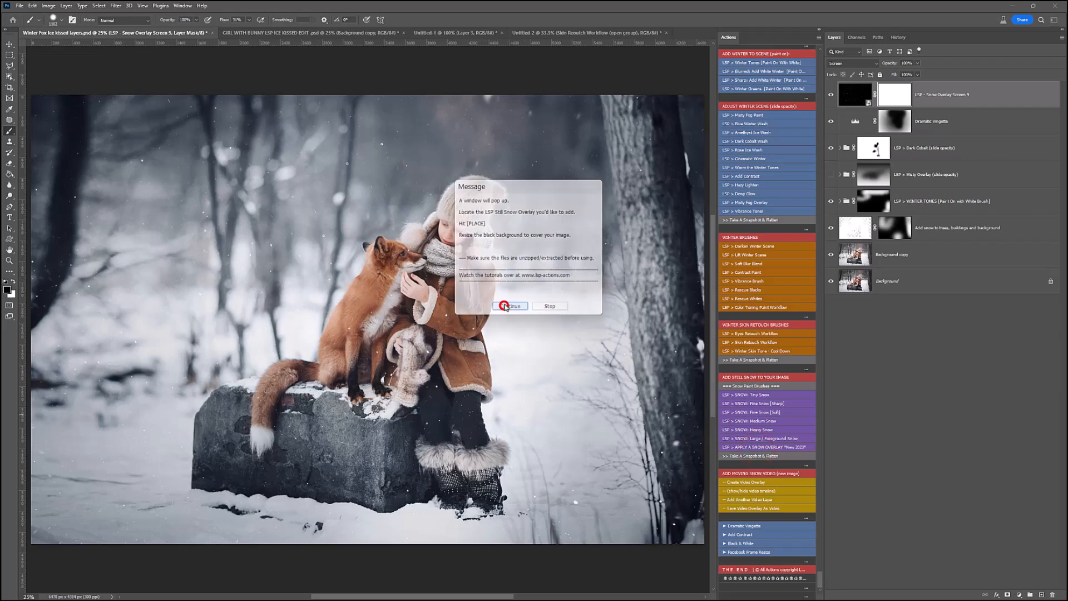
{"action": "left_click", "coordinate": [534, 150]}
{"action": "double_click", "coordinate": [406, 141]}
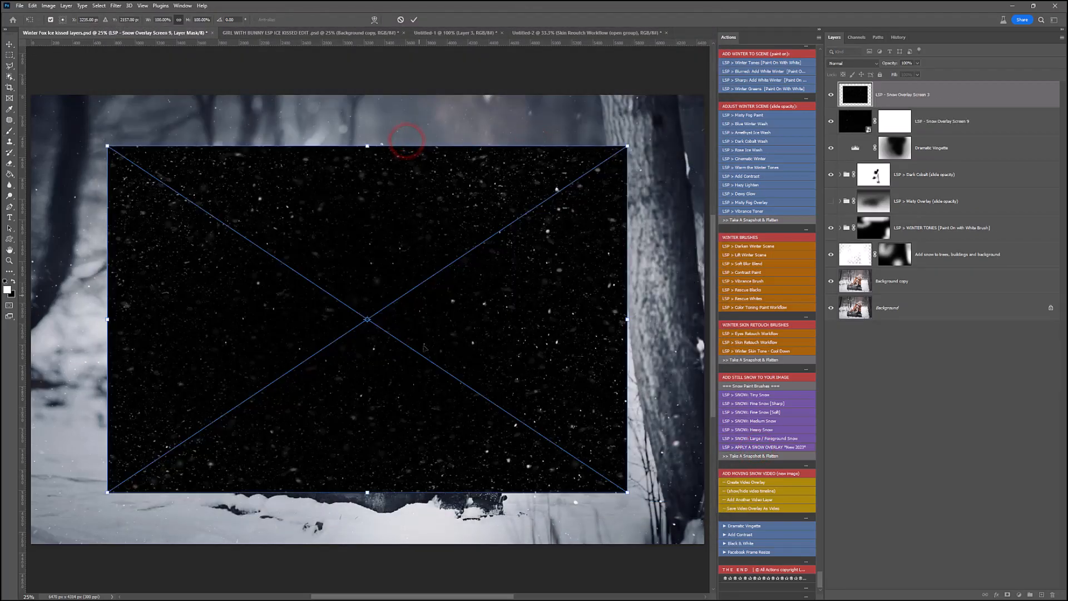
{"action": "left_click_drag", "start_coordinate": [425, 347], "coordinate": [344, 297]}
{"action": "left_click_drag", "start_coordinate": [548, 443], "coordinate": [659, 517]}
{"action": "left_click_drag", "start_coordinate": [409, 517], "coordinate": [412, 564]}
{"action": "left_click_drag", "start_coordinate": [427, 492], "coordinate": [452, 474]}
{"action": "double_click", "coordinate": [441, 425]}
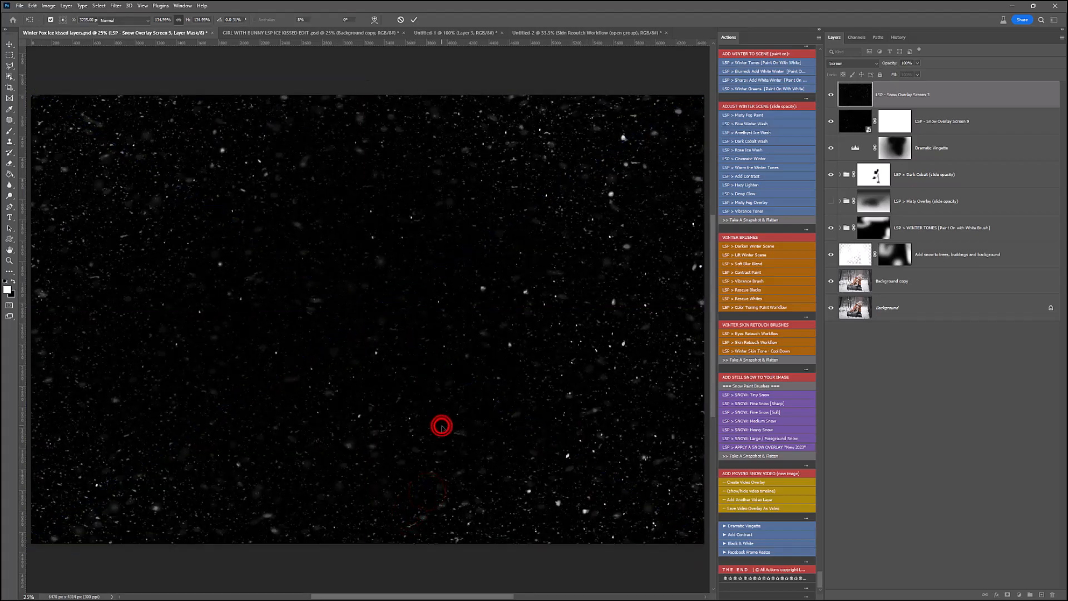
Apply a third snow overlay, LSP - Snow Overlay Screen 1.jpg, and enlarge it to cover the whole image.
{"action": "left_click", "coordinate": [777, 447]}
{"action": "left_click", "coordinate": [505, 307]}
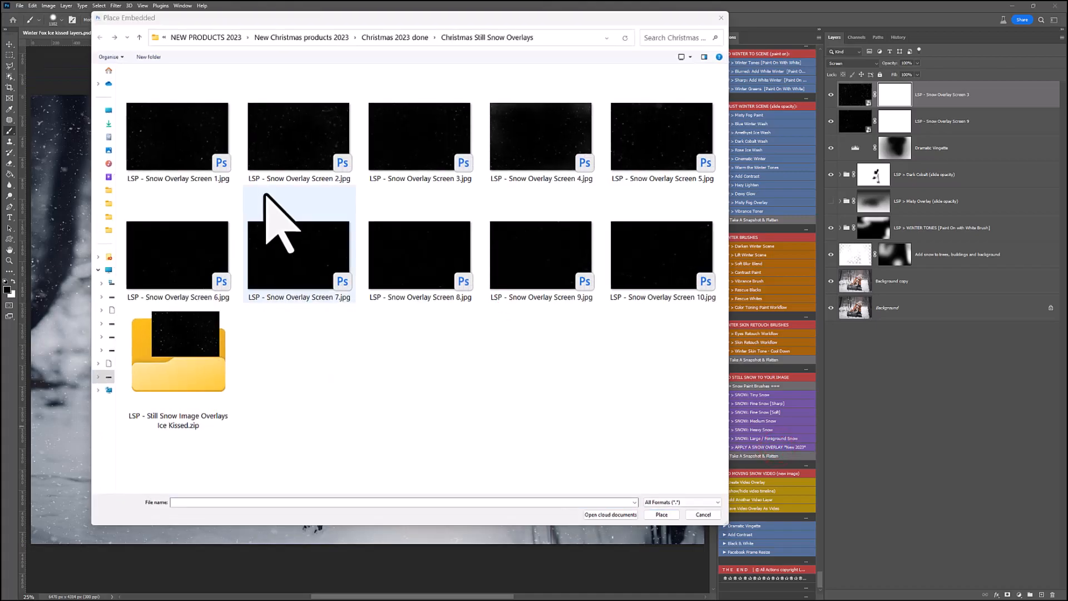
{"action": "double_click", "coordinate": [181, 143]}
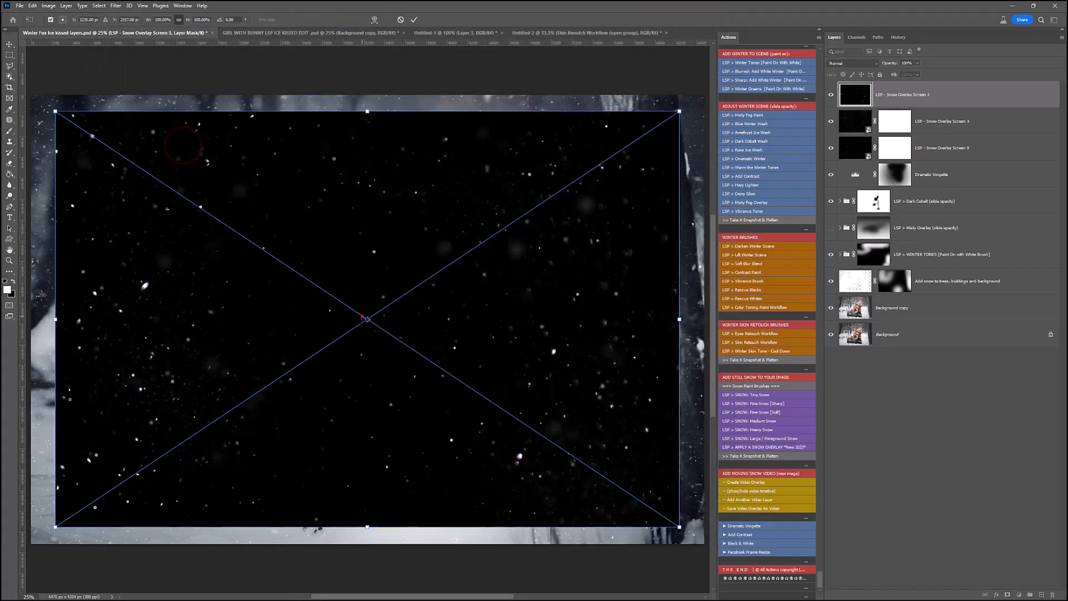
{"action": "left_click_drag", "start_coordinate": [344, 508], "coordinate": [350, 579]}
{"action": "left_click_drag", "start_coordinate": [382, 501], "coordinate": [386, 496]}
{"action": "double_click", "coordinate": [375, 470]}
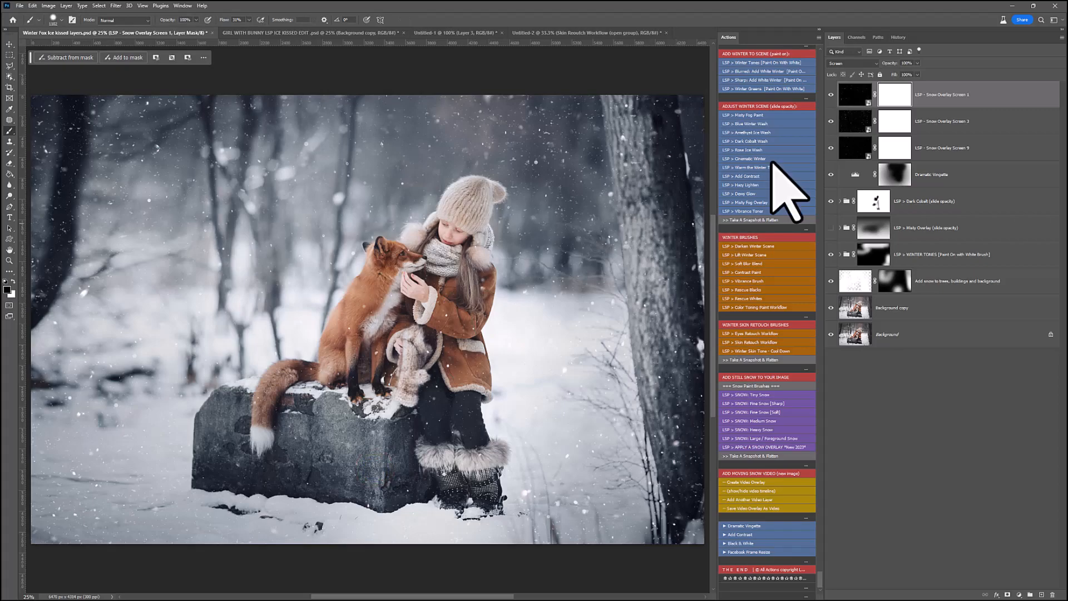
Add a Fine Snow [Soft] layer with its action and paint the snow in around the girl, fox and stone.
{"action": "left_click", "coordinate": [754, 412]}
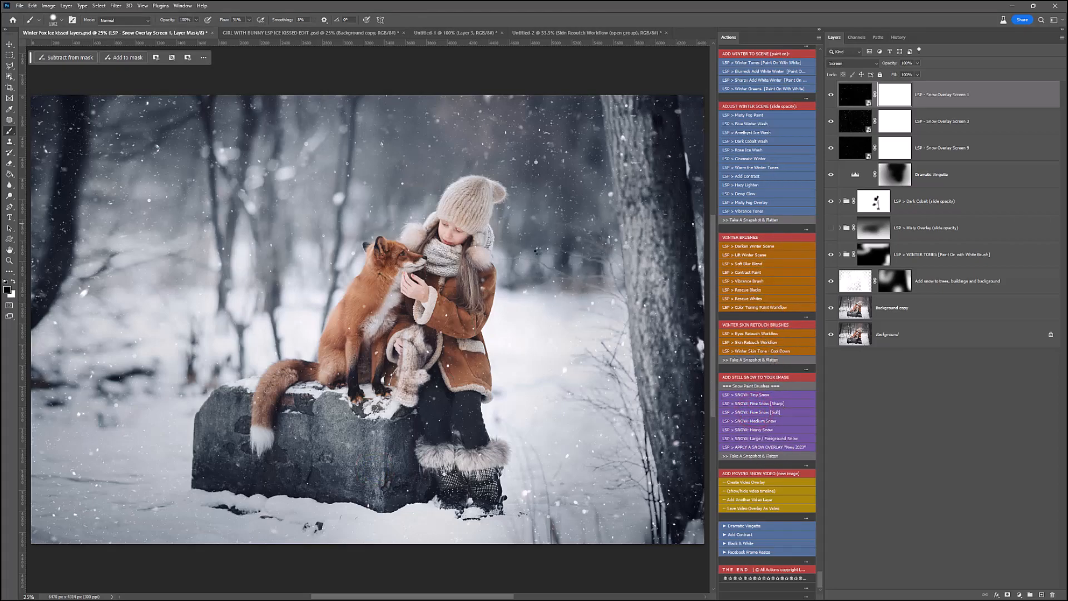
{"action": "mouse_move", "coordinate": [557, 291]}
{"action": "left_mouse_down"}
{"action": "mouse_move", "coordinate": [586, 151]}
{"action": "mouse_move", "coordinate": [651, 243]}
{"action": "mouse_move", "coordinate": [501, 401]}
{"action": "mouse_move", "coordinate": [218, 234]}
{"action": "mouse_move", "coordinate": [241, 470]}
{"action": "mouse_move", "coordinate": [315, 455]}
{"action": "left_mouse_up"}
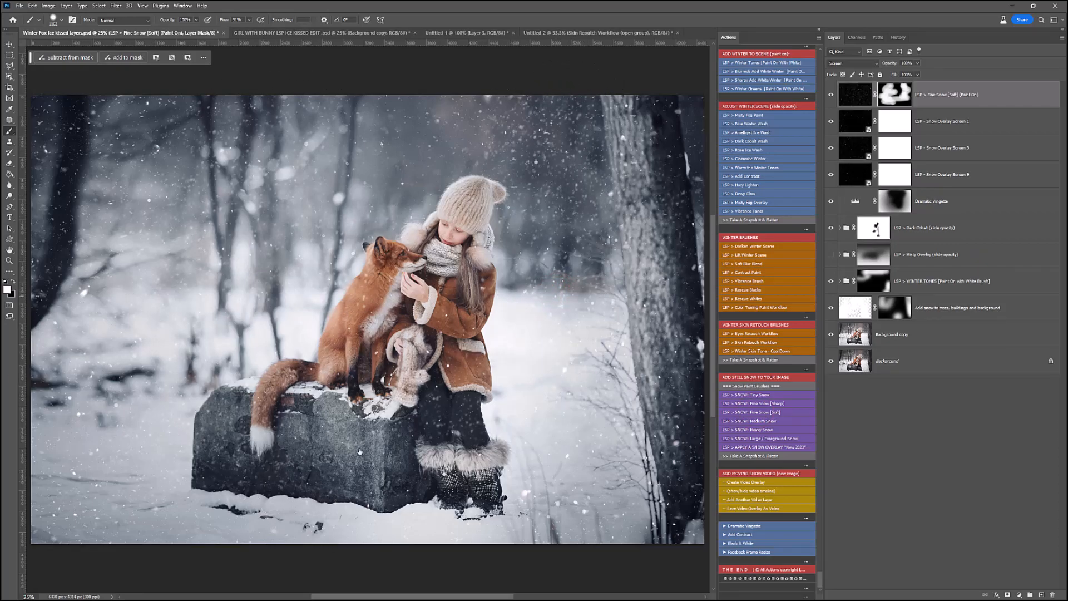
Hide the Fine Snow [Soft] and Snow Overlay Screen 3 layers, checking the snowflakes up close around the girl's hat.
{"action": "left_click", "coordinate": [831, 95]}
{"action": "left_click", "coordinate": [855, 121]}
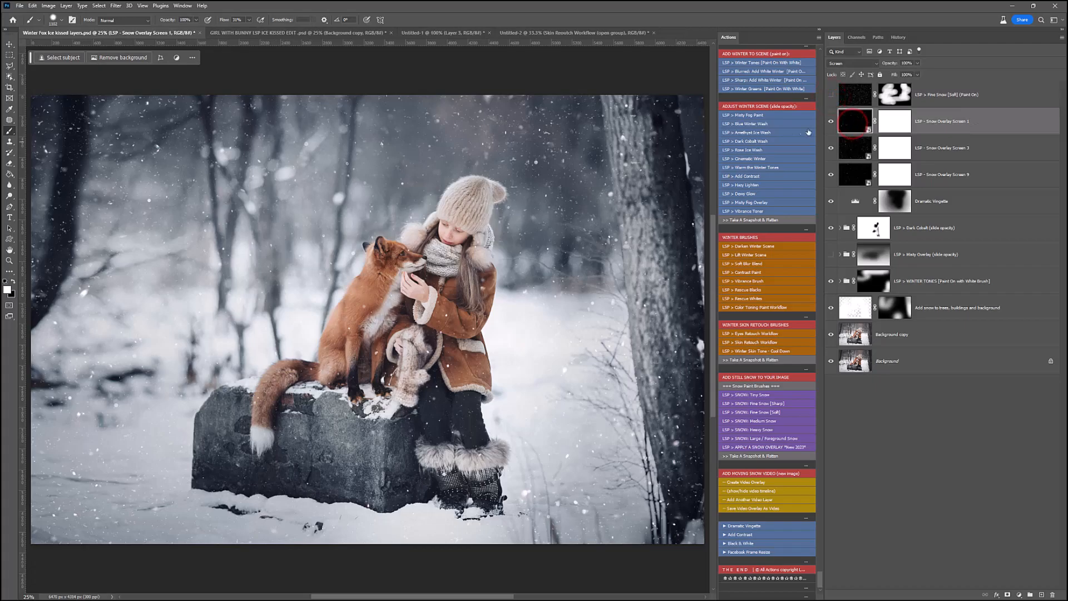
{"action": "key", "text": "z"}
{"action": "left_click_drag", "start_coordinate": [490, 165], "coordinate": [529, 187]}
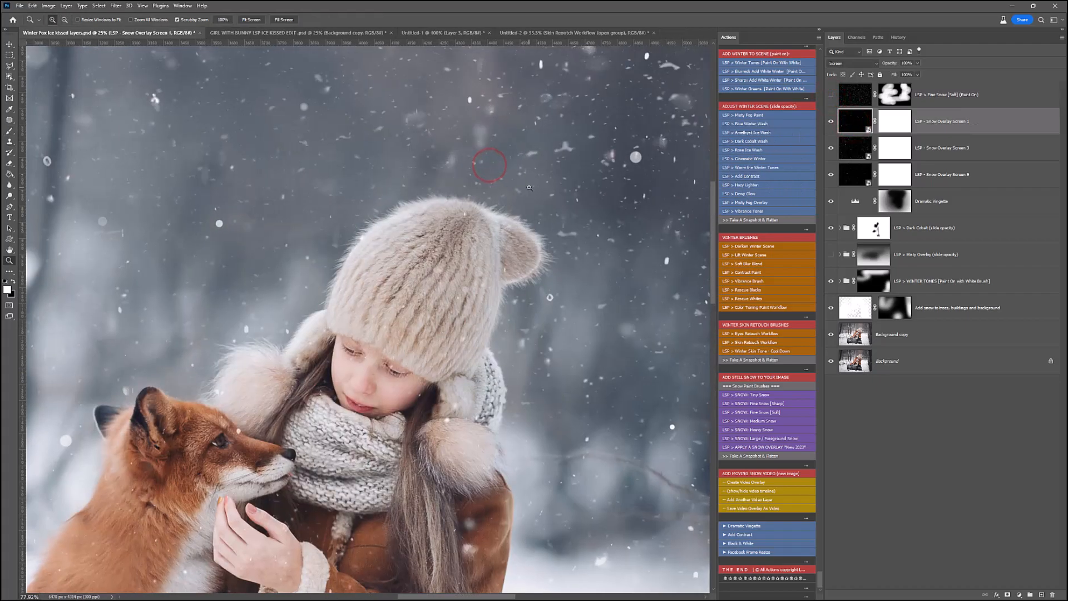
{"action": "scroll", "coordinate": [529, 187], "scroll_direction": "up", "scroll_amount": 3}
{"action": "mouse_move", "coordinate": [831, 122]}
{"action": "left_mouse_down"}
{"action": "mouse_move", "coordinate": [832, 170]}
{"action": "mouse_move", "coordinate": [831, 122]}
{"action": "left_mouse_up"}
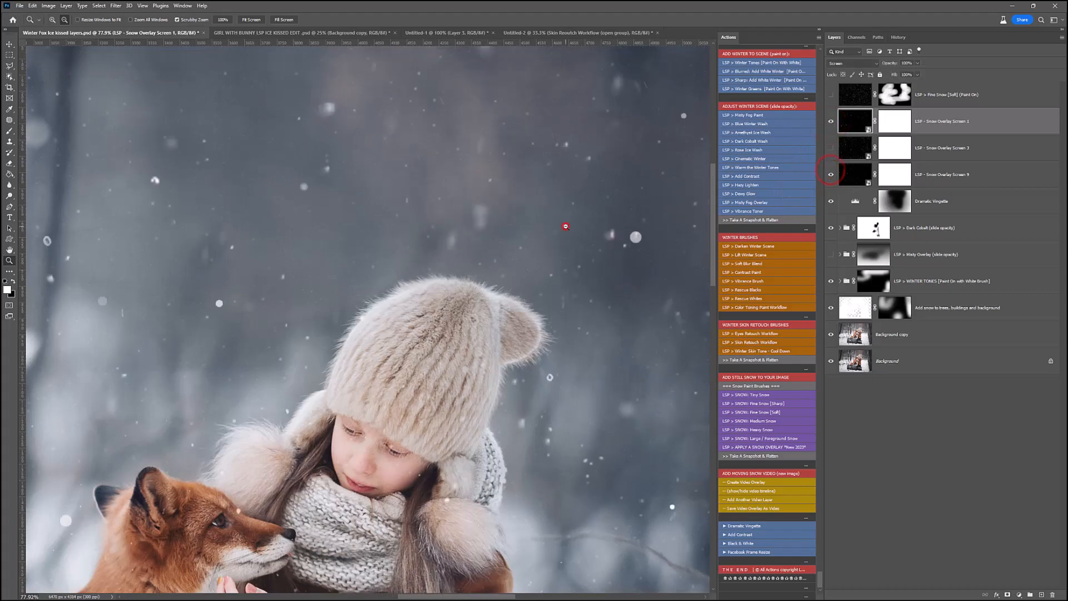
{"action": "left_click", "coordinate": [566, 227]}
{"action": "key", "text": "h"}
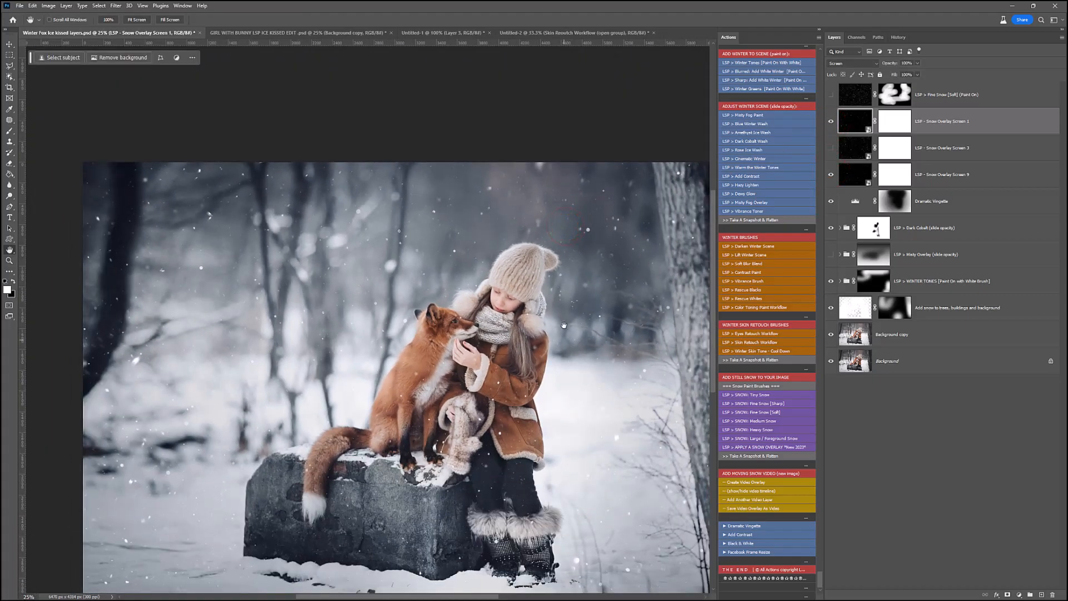
{"action": "left_click", "coordinate": [564, 325]}
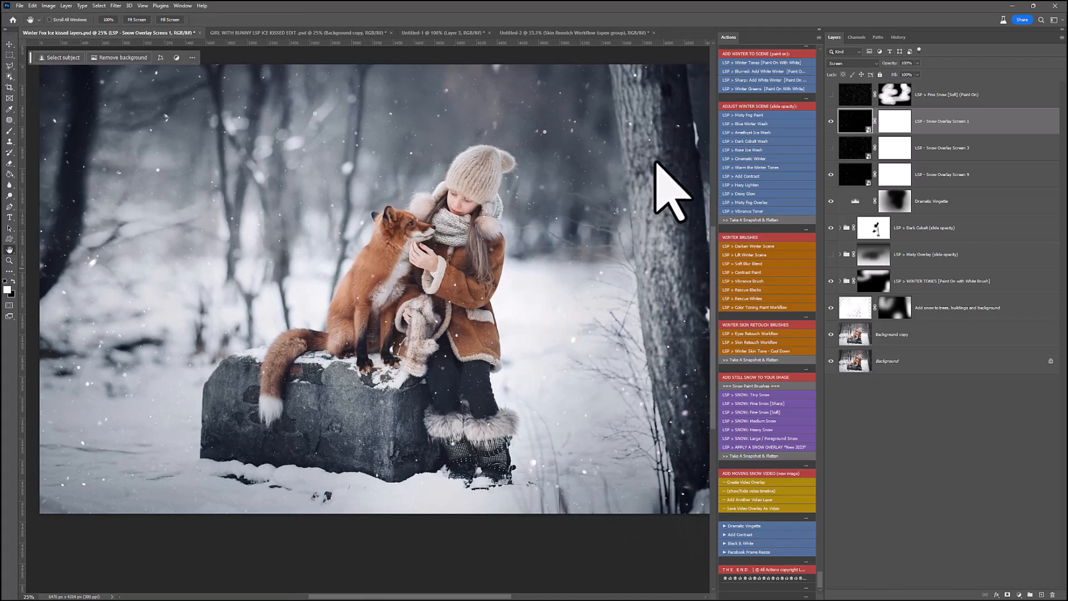
Add a Dramatic Vignette above the Snow Overlay Screen 1 layer and switch off its visibility to compare.
{"action": "scroll", "coordinate": [778, 178], "scroll_direction": "up", "scroll_amount": 5}
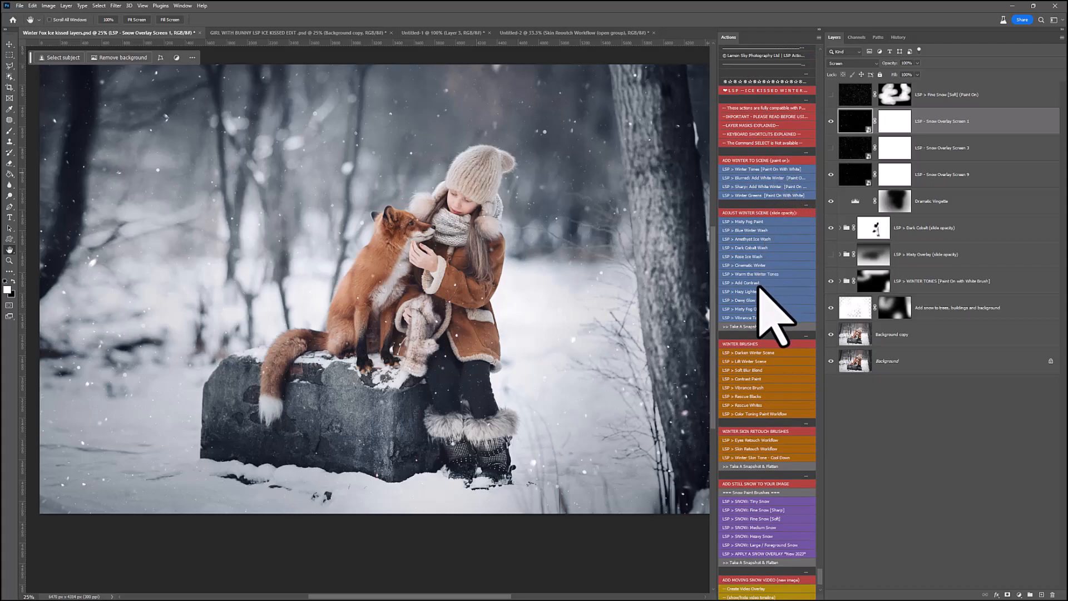
{"action": "scroll", "coordinate": [759, 287], "scroll_direction": "down", "scroll_amount": 1}
{"action": "scroll", "coordinate": [759, 287], "scroll_direction": "down", "scroll_amount": 4}
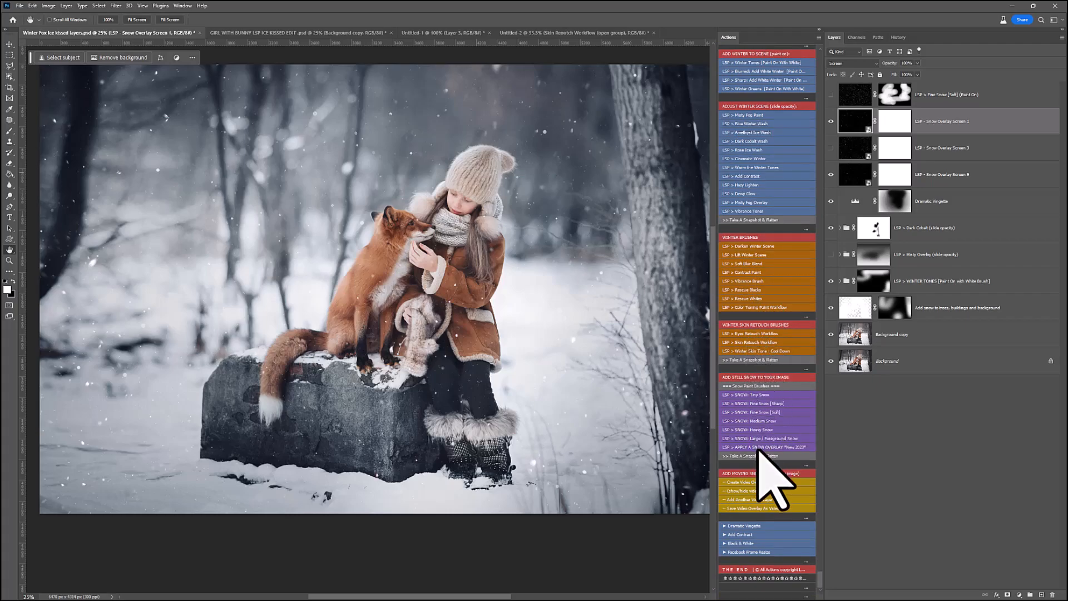
{"action": "left_click", "coordinate": [740, 526]}
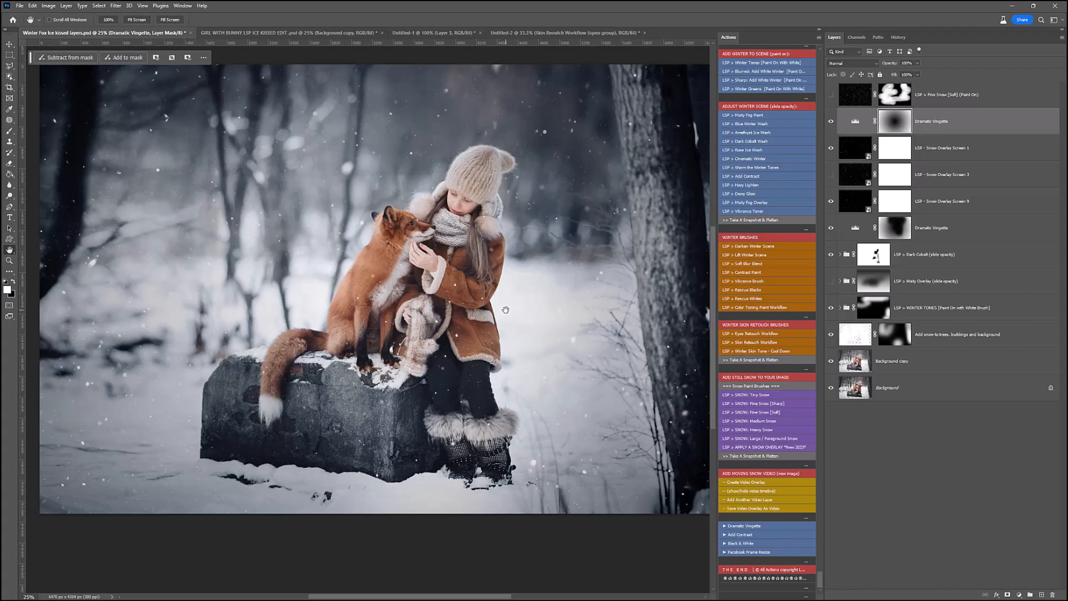
{"action": "left_click", "coordinate": [831, 121]}
{"action": "left_click", "coordinate": [831, 94]}
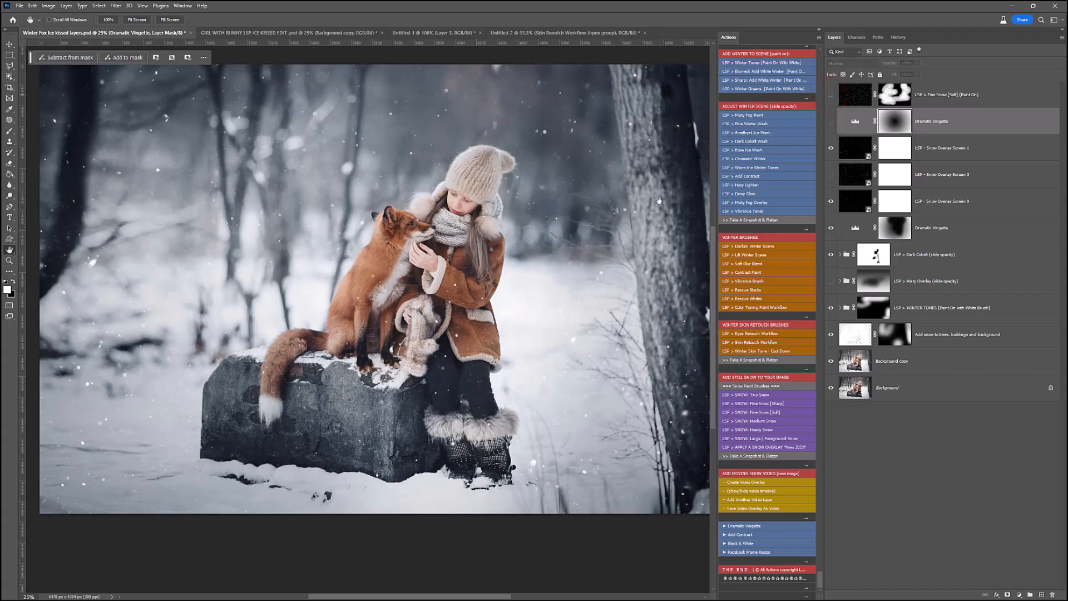